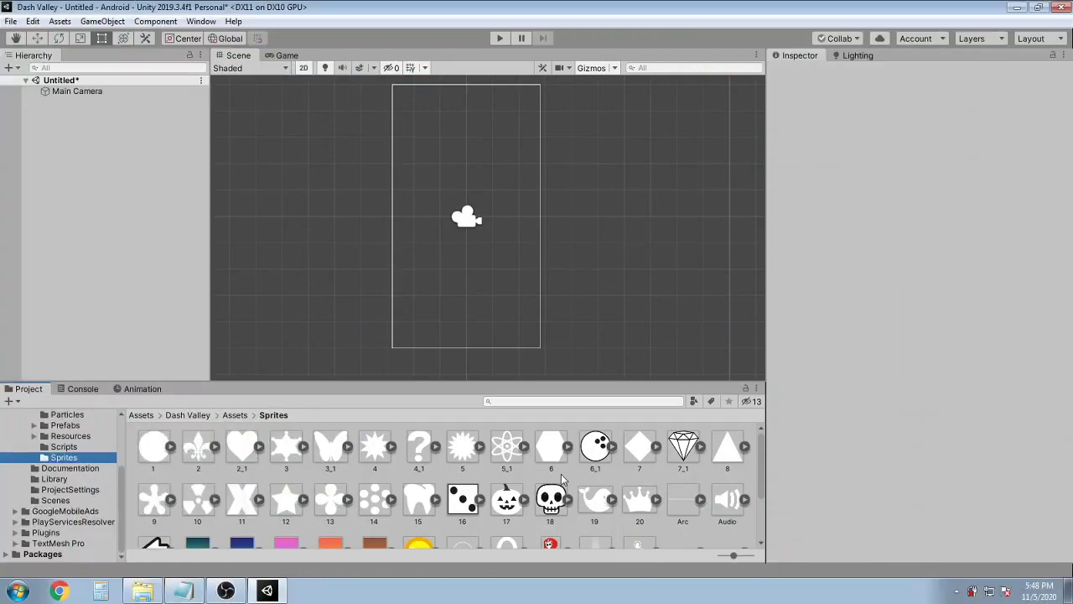
# Drag the spiky Sprite6 sun into the scene near the top of the camera frame
pyautogui.scroll(-3, 568, 487)
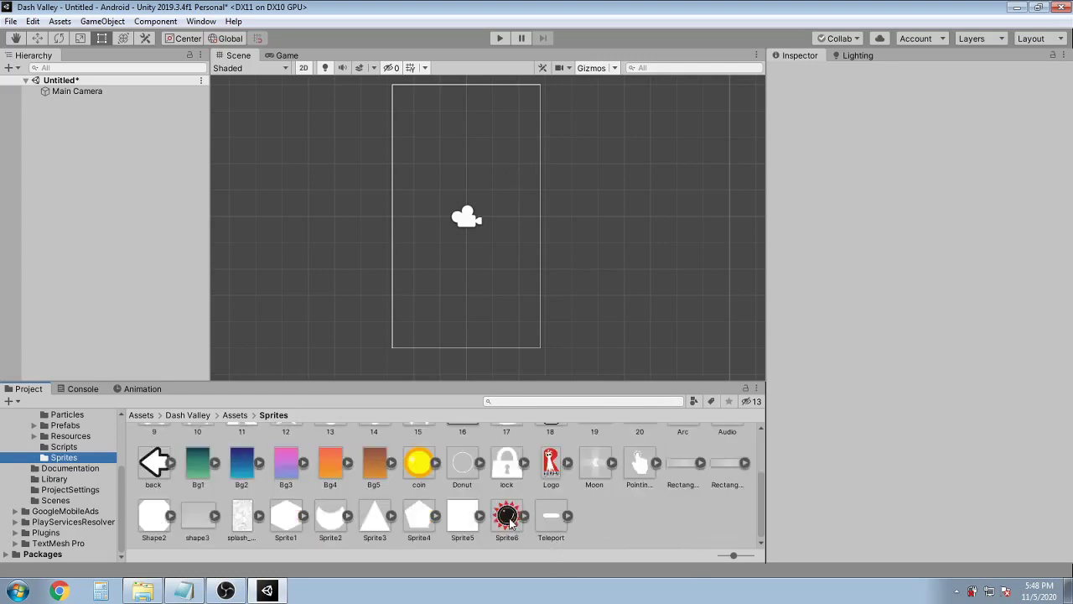
pyautogui.moveTo(504, 524); pyautogui.dragTo(492, 186)
# Add the Movements script from the Scripts folder to Sprite6 as a component
pyautogui.scroll(2, 63, 470)
pyautogui.click(64, 486)
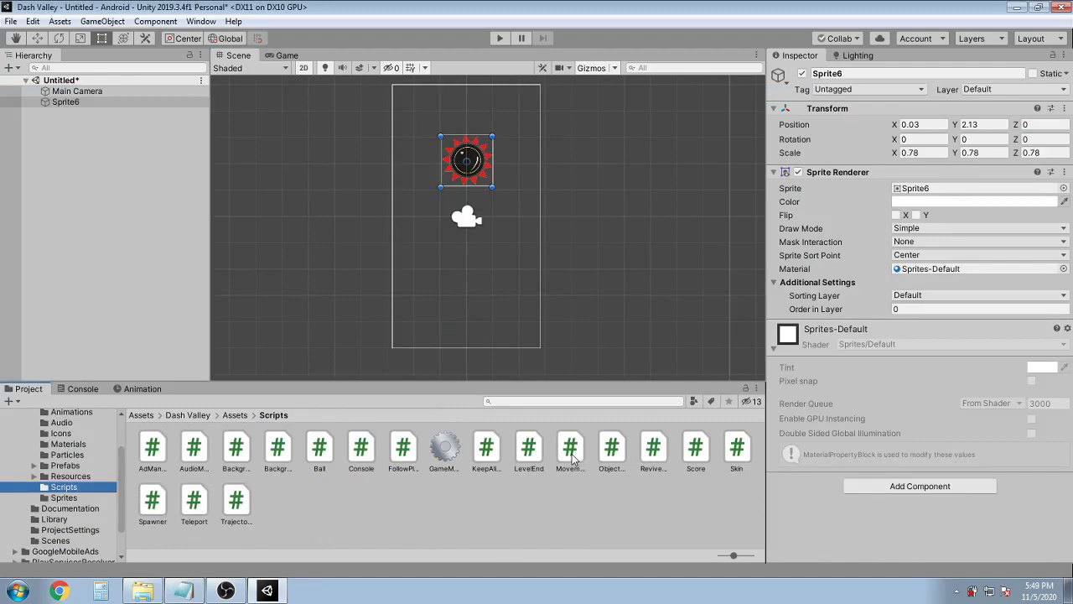
pyautogui.moveTo(572, 457); pyautogui.dragTo(906, 480)
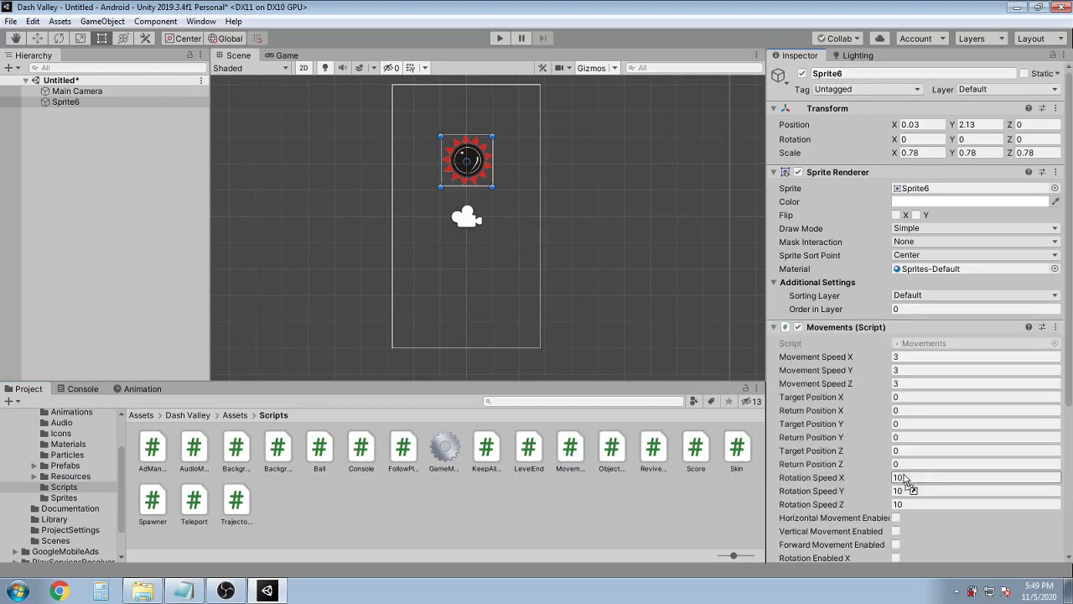
pyautogui.scroll(-5, 827, 343)
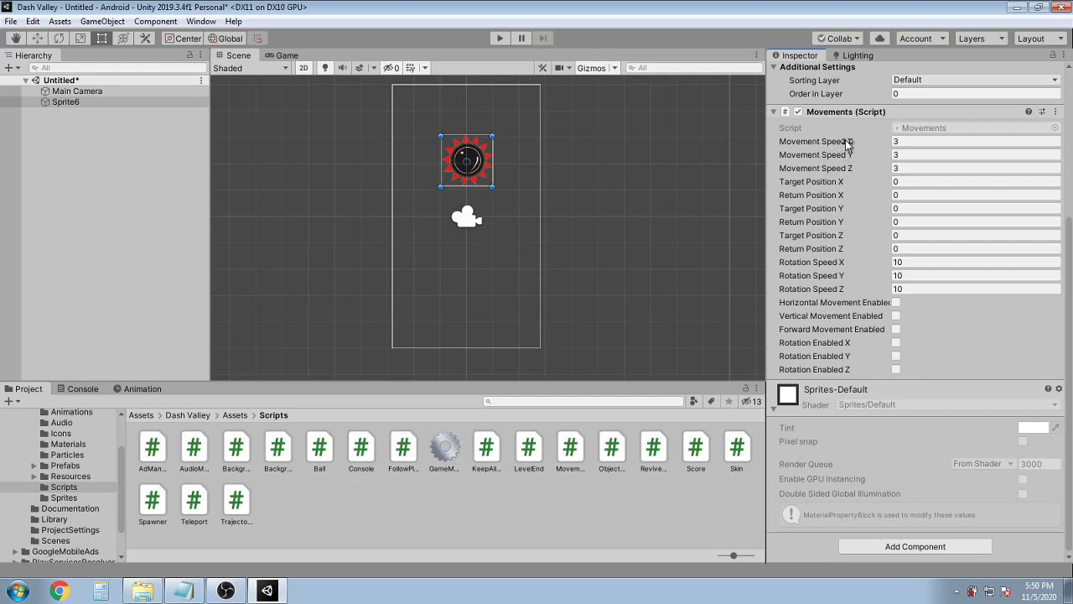
pyautogui.scroll(5, 922, 270)
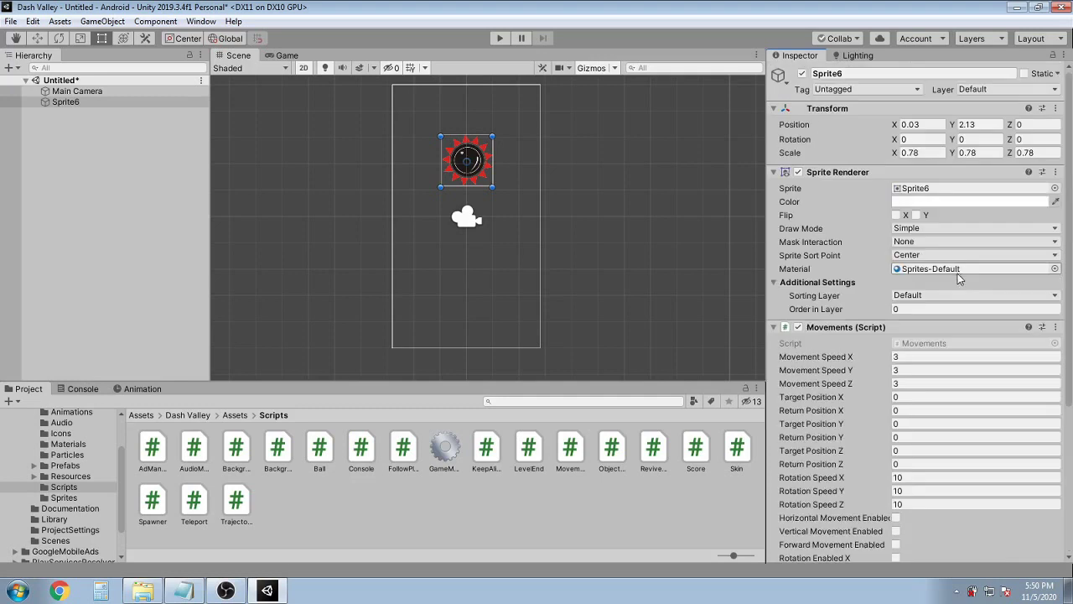
pyautogui.scroll(-2, 957, 274)
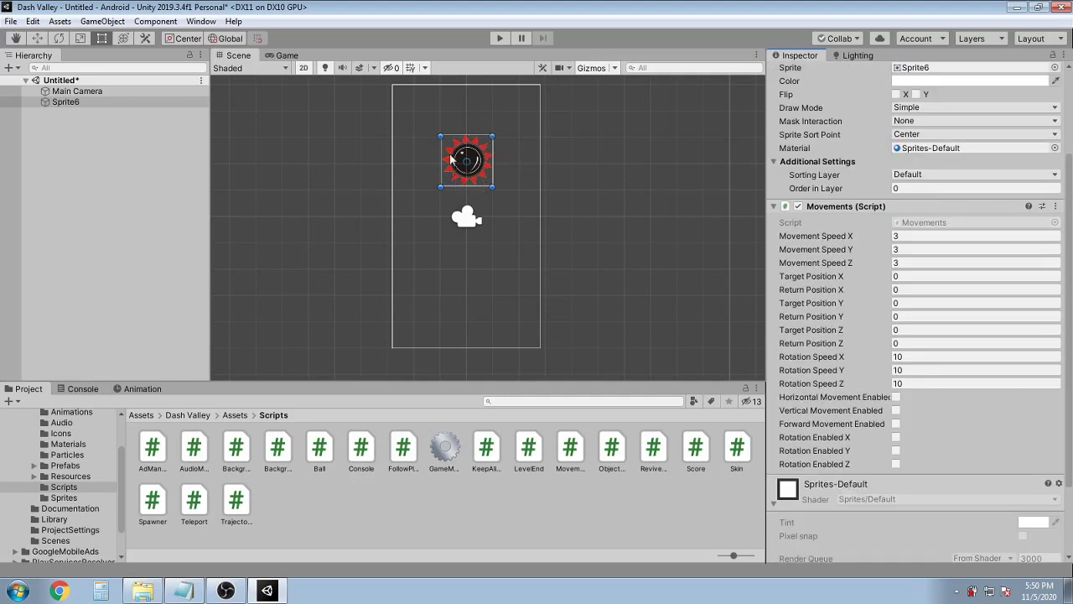
# Set Sprite6's Movement Speed X, Y and Z all to 0
pyautogui.click(912, 239)
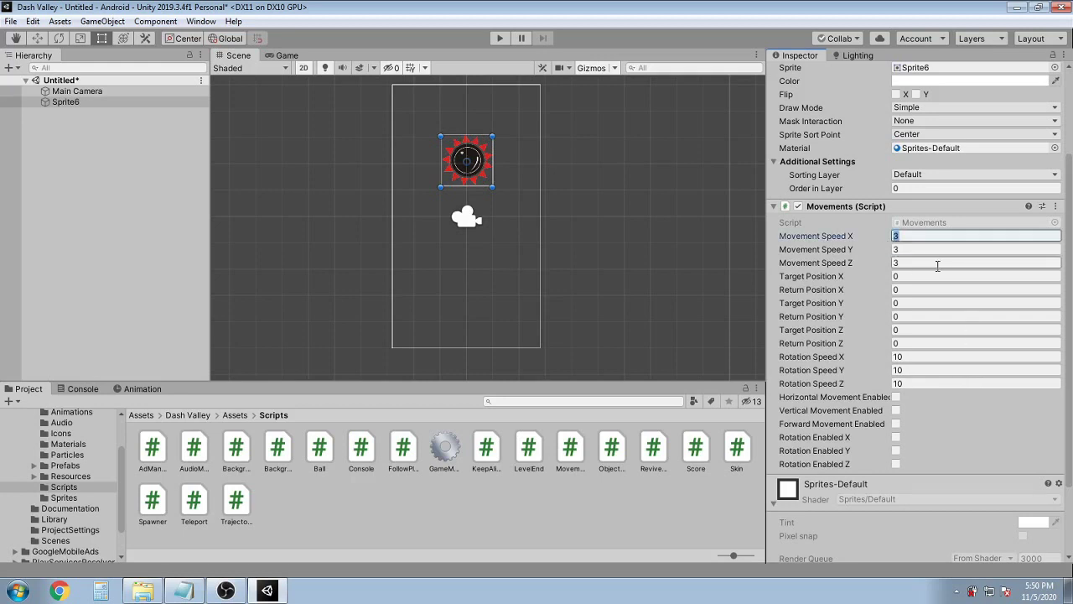
pyautogui.write('0')
pyautogui.click(899, 249)
pyautogui.write('0')
pyautogui.click(905, 262)
pyautogui.write('0')
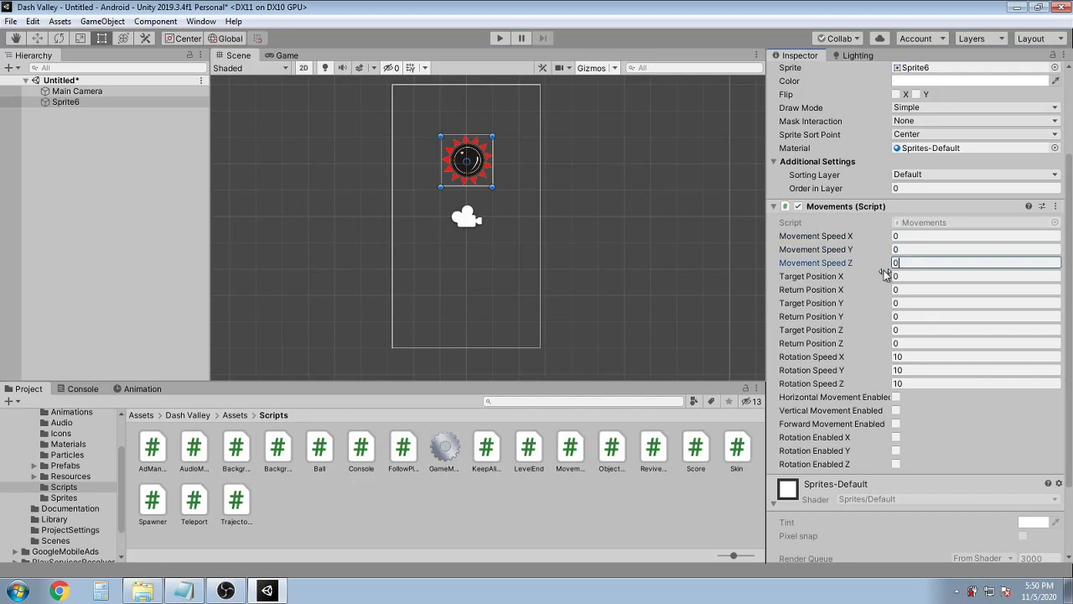
pyautogui.scroll(-3, 897, 378)
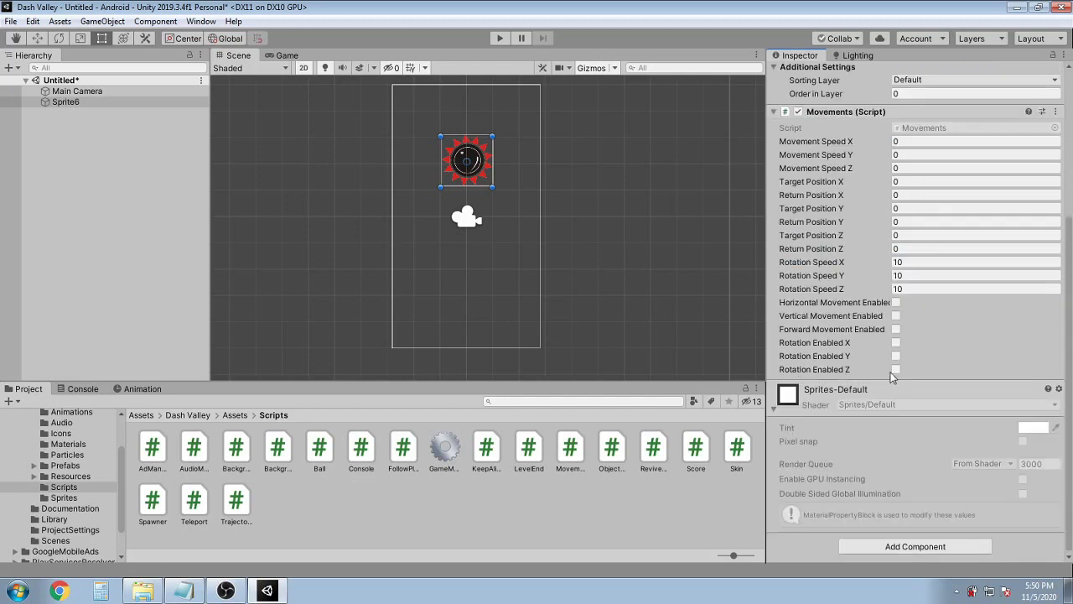
# Enable rotation around Z and set Rotation Speed Z to 30
pyautogui.click(895, 369)
pyautogui.click(897, 289)
pyautogui.write('10')
pyautogui.click(892, 290)
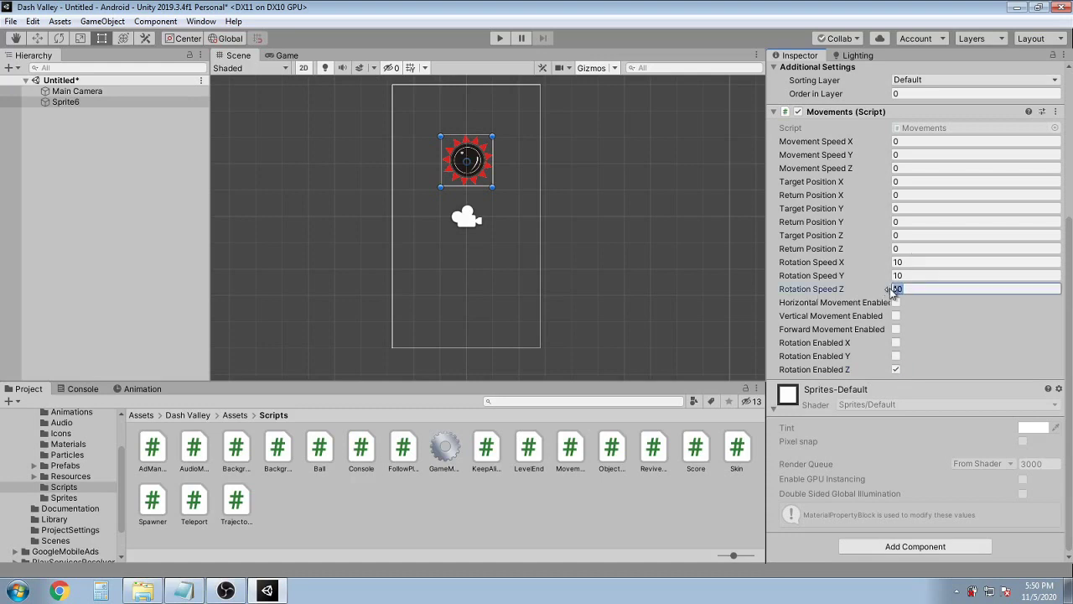
pyautogui.click(525, 216)
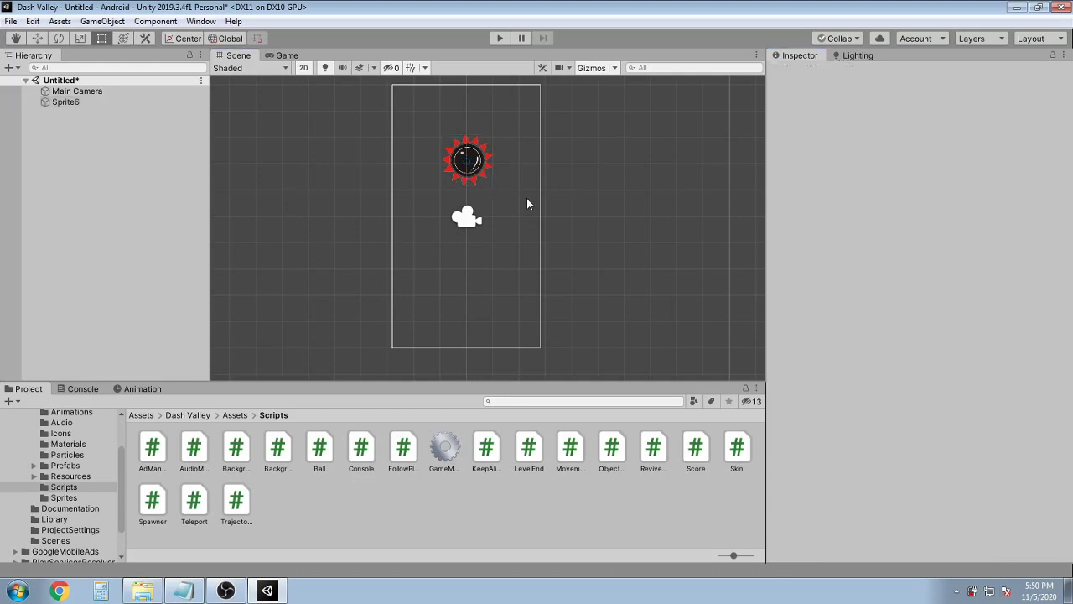
pyautogui.click(499, 38)
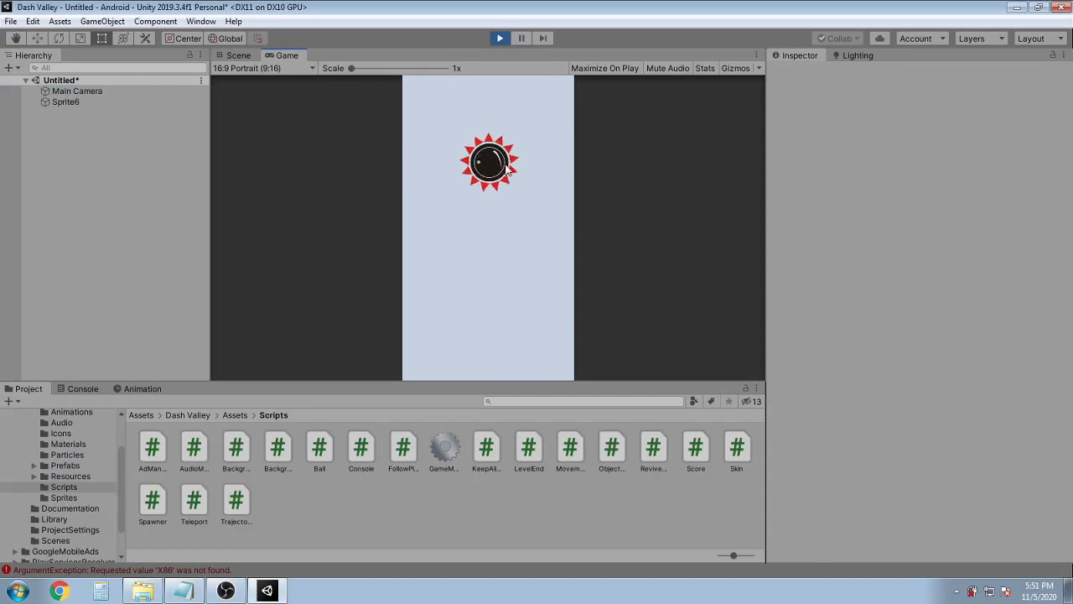
# Leave Play mode and set Sprite6's Position X to -1.8
pyautogui.hotkey('ctrl', 'p')
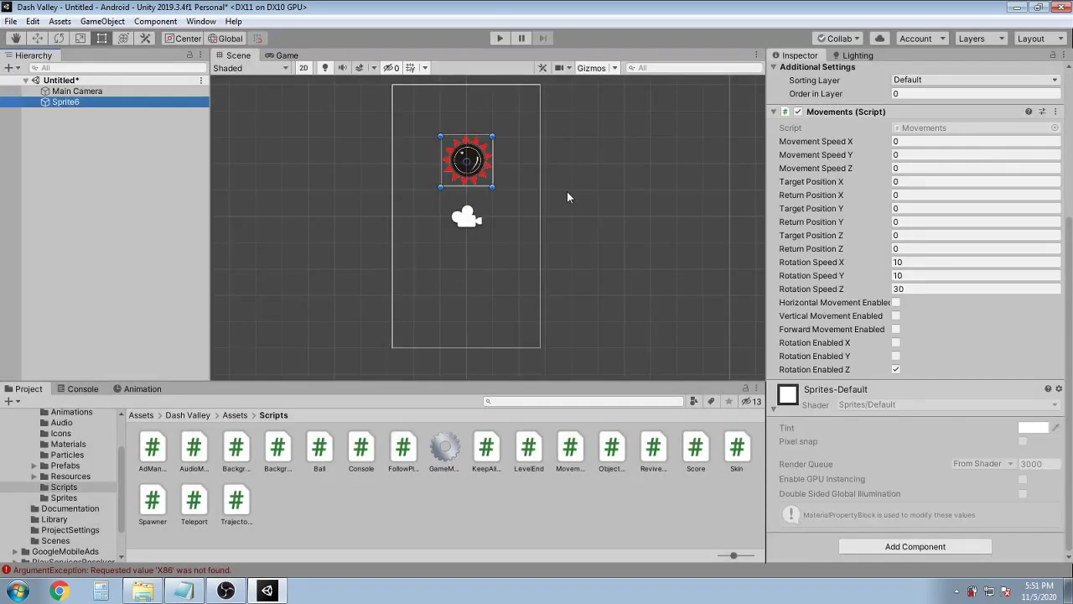
pyautogui.scroll(3, 850, 202)
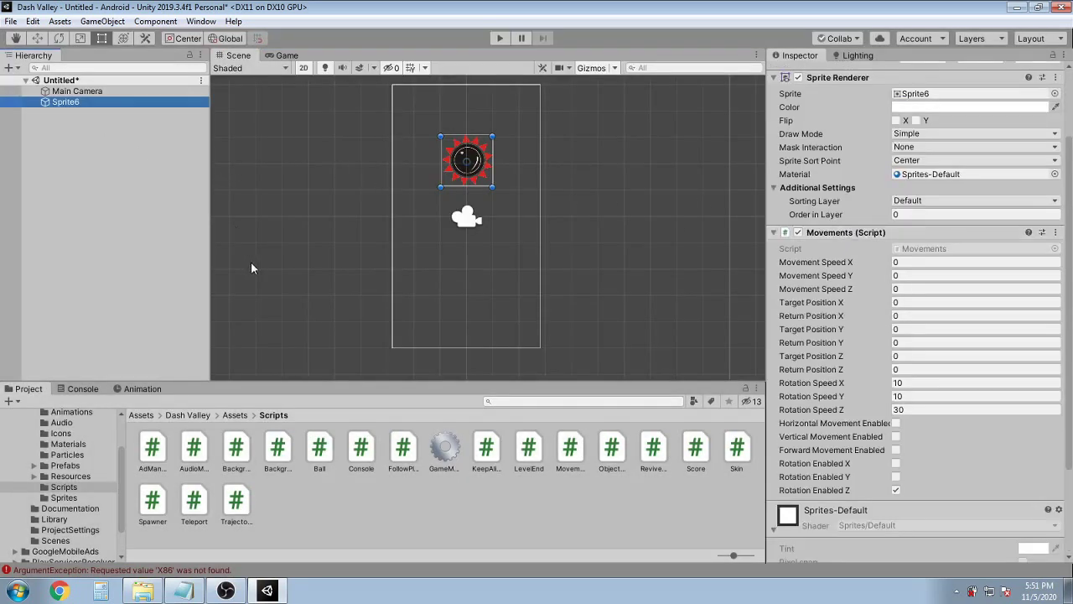
pyautogui.scroll(-3, 963, 262)
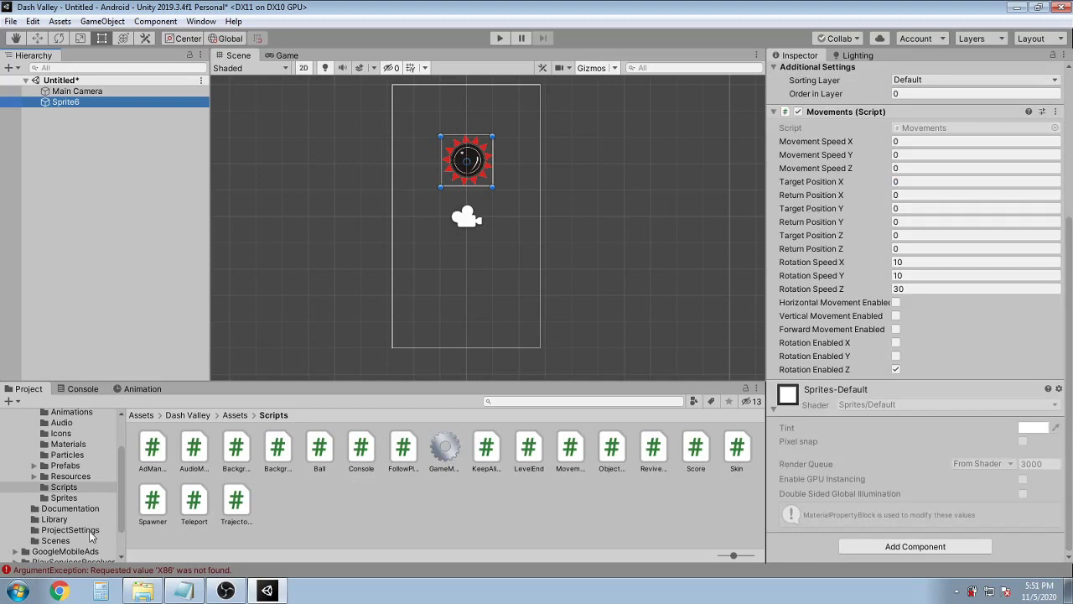
pyautogui.click(186, 589)
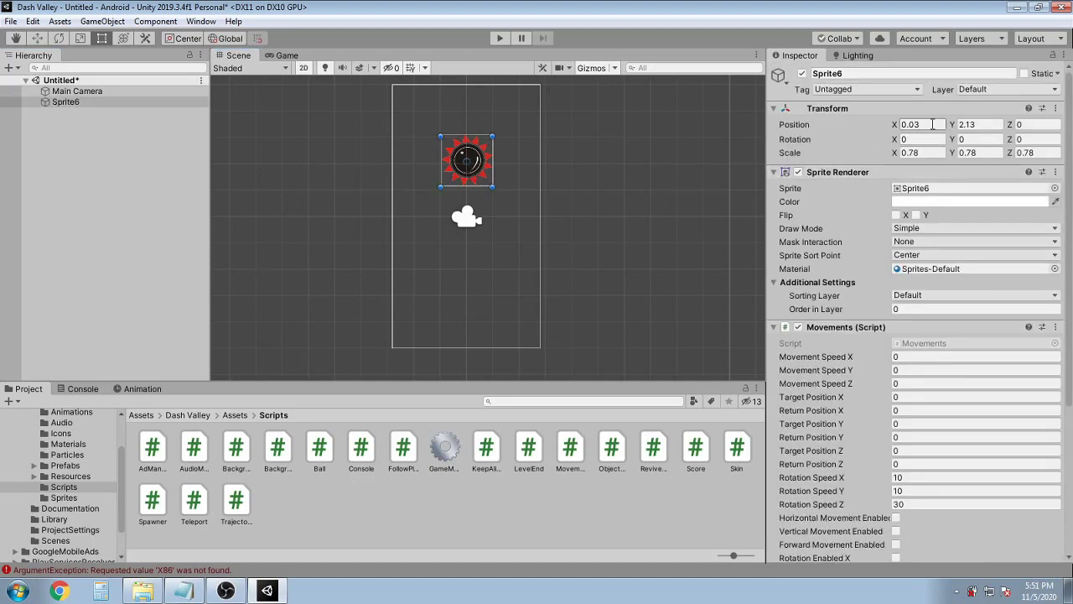
pyautogui.click(934, 125)
pyautogui.write('-1.8')
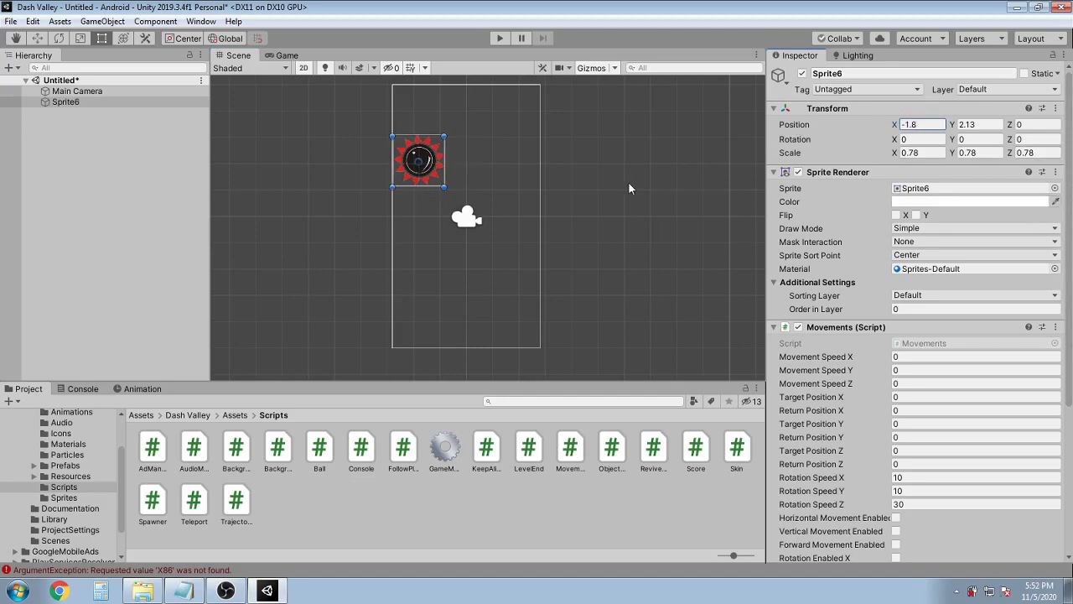
# Enable horizontal movement on Sprite6 with Movement Speed X 10
pyautogui.scroll(-4, 870, 369)
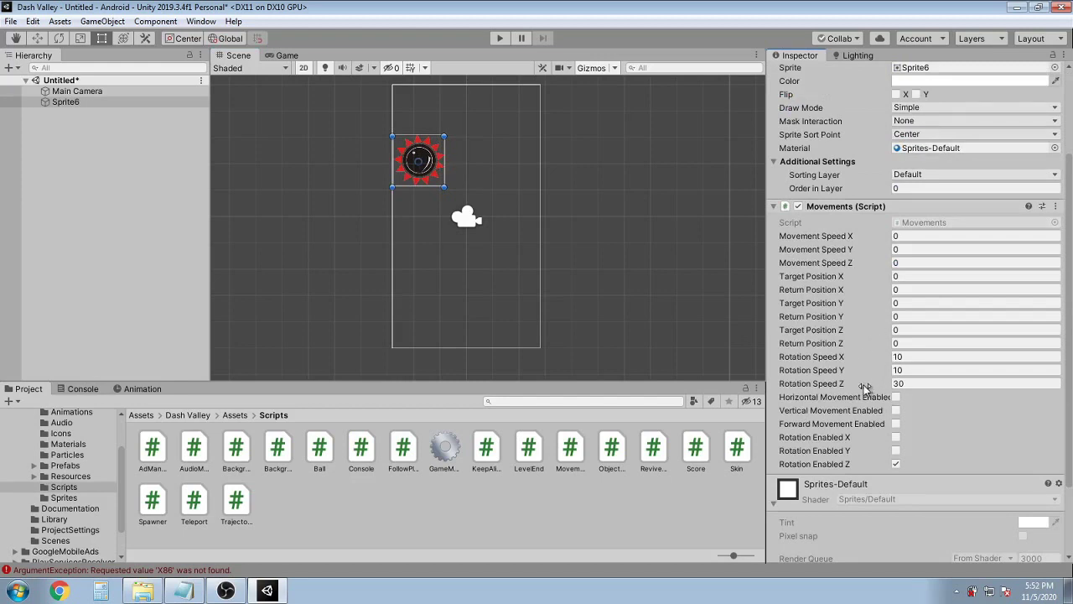
pyautogui.scroll(-3, 872, 357)
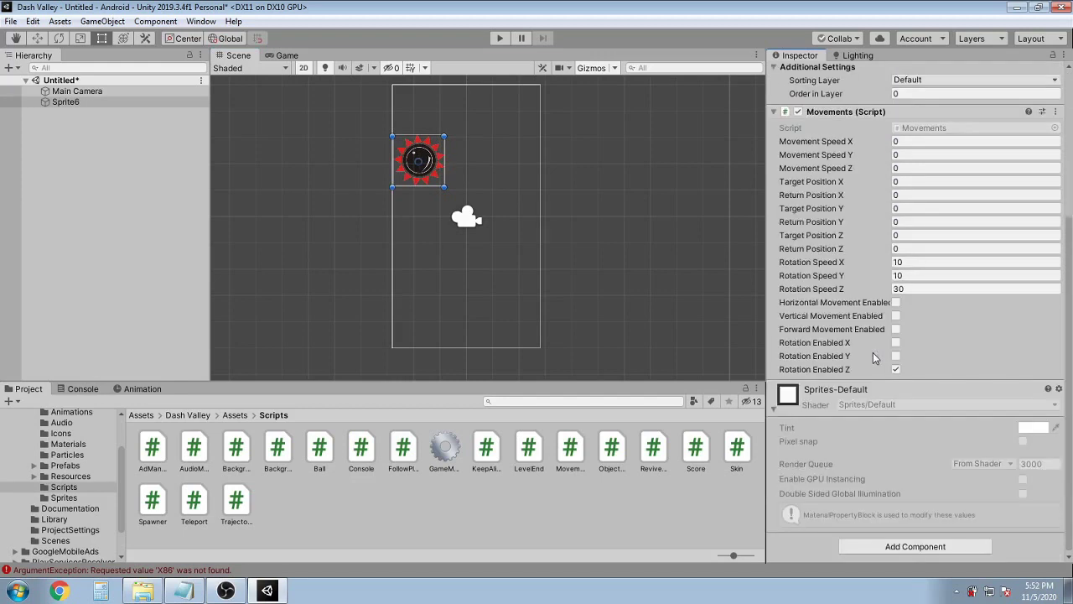
pyautogui.click(895, 303)
pyautogui.scroll(4, 862, 295)
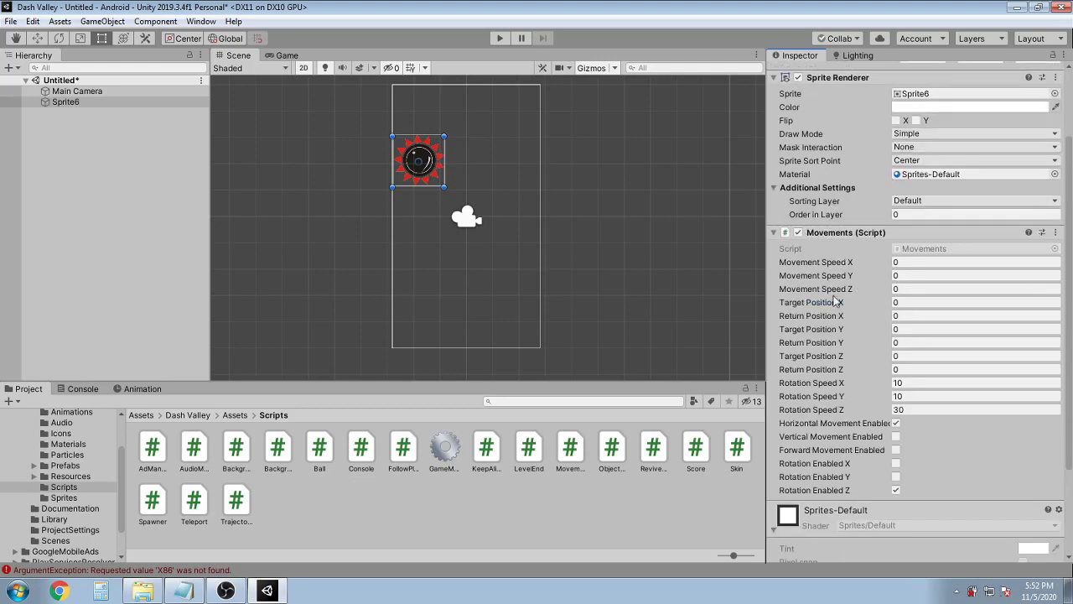
pyautogui.click(911, 261)
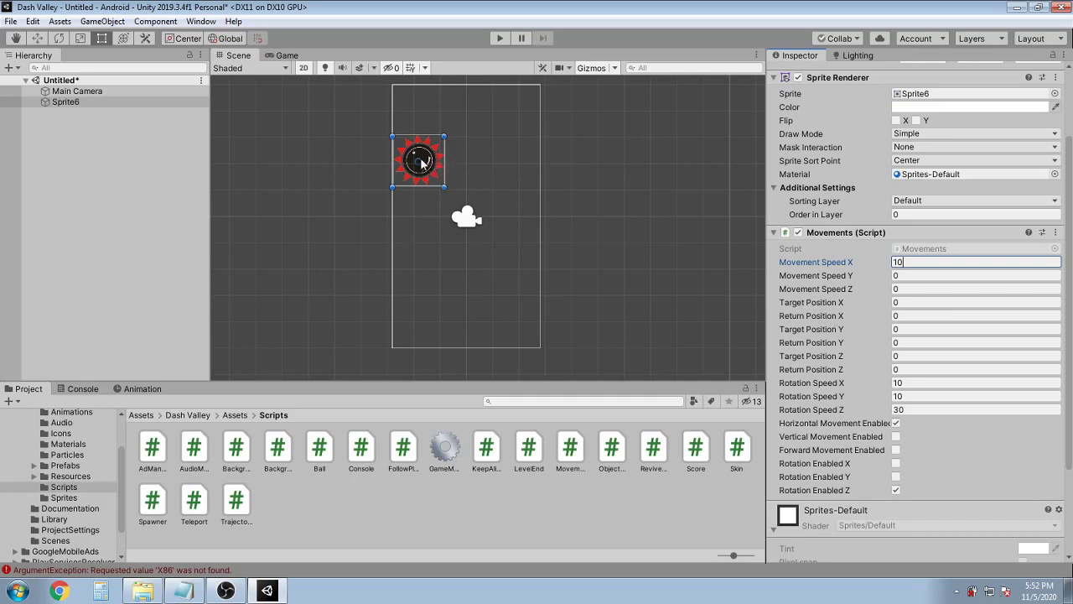
# Set Target Position X to 1.8 and Return Position X to -1.8
pyautogui.click(862, 302)
pyautogui.write('1.8')
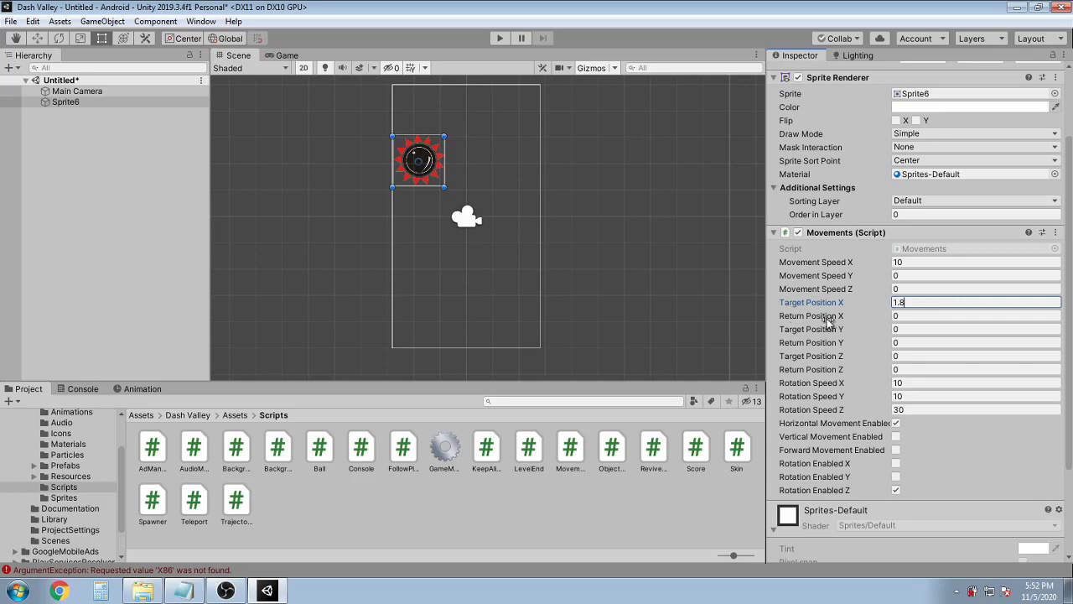
pyautogui.press('Return')
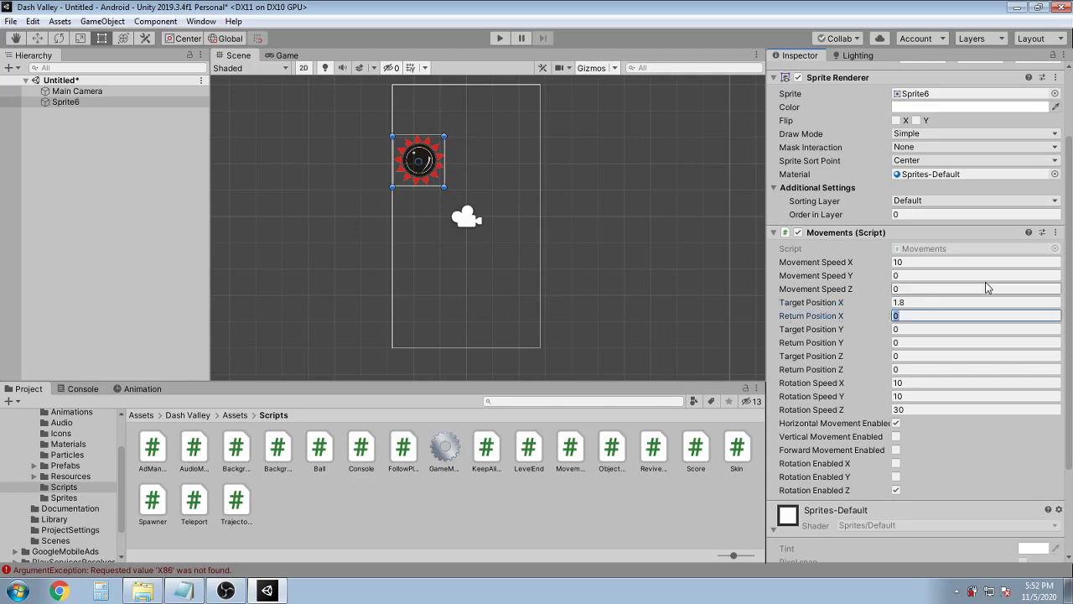
pyautogui.scroll(3, 896, 251)
pyautogui.scroll(-3, 939, 309)
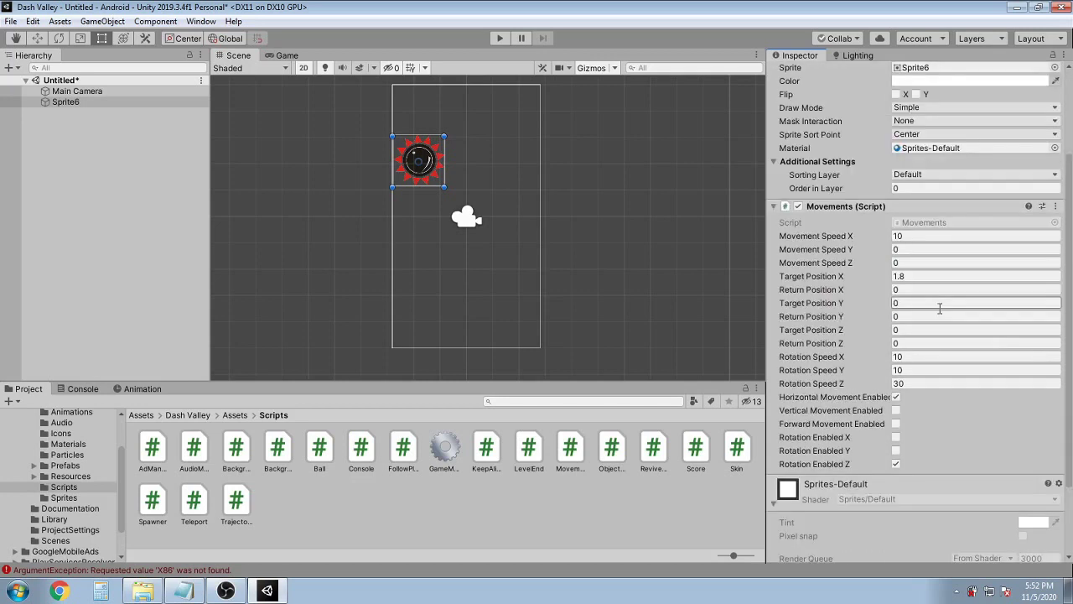
pyautogui.click(895, 289)
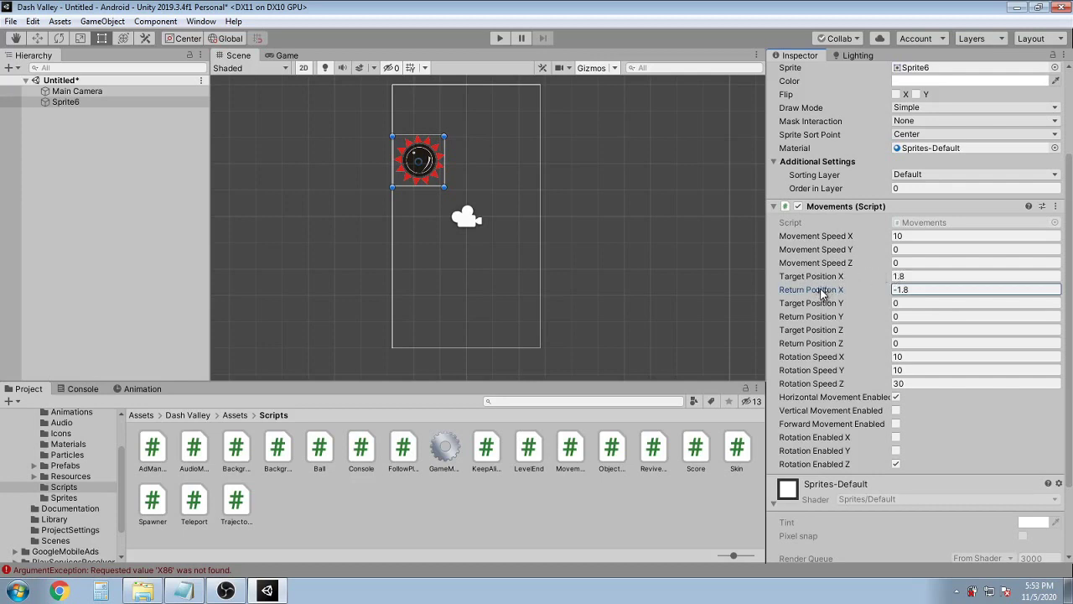
pyautogui.click(621, 220)
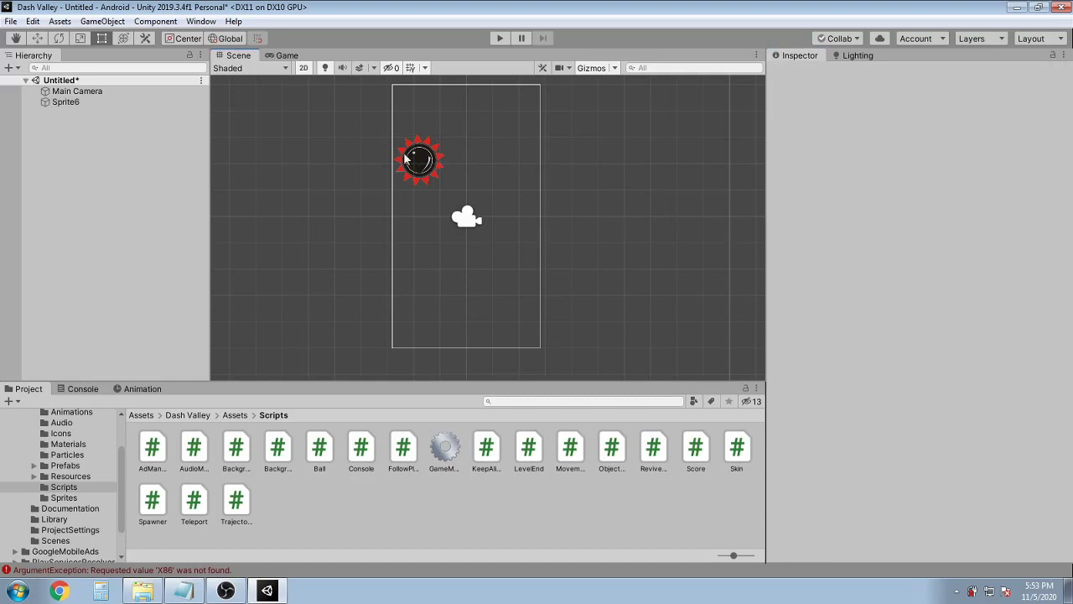
# Play-test the sun's motion, adjust Movement Speed X, and run the scene again
pyautogui.click(430, 159)
pyautogui.click(499, 39)
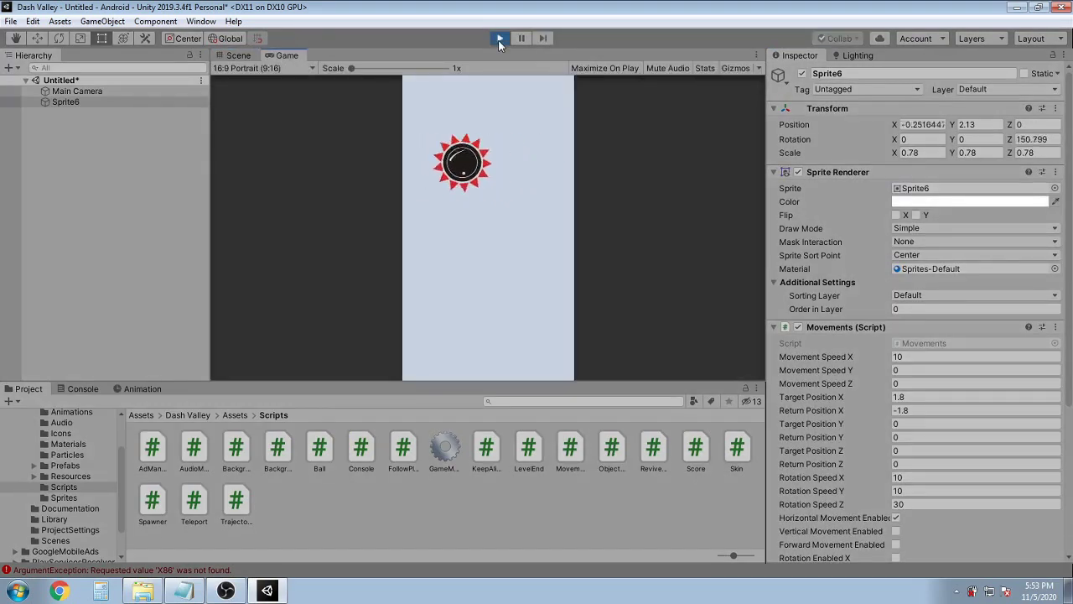
pyautogui.click(499, 38)
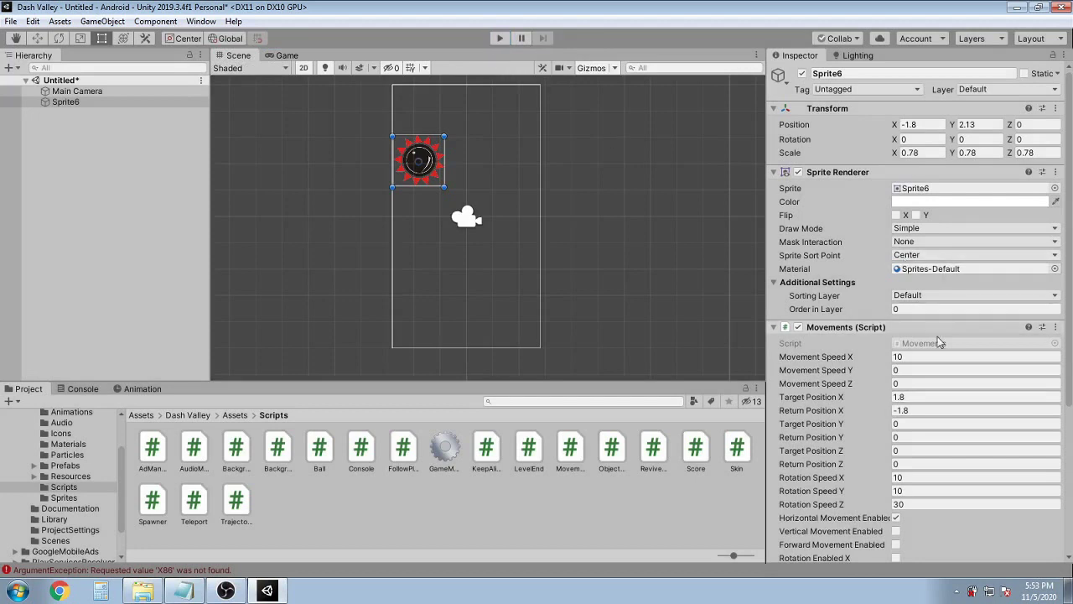
pyautogui.click(908, 357)
pyautogui.click(500, 38)
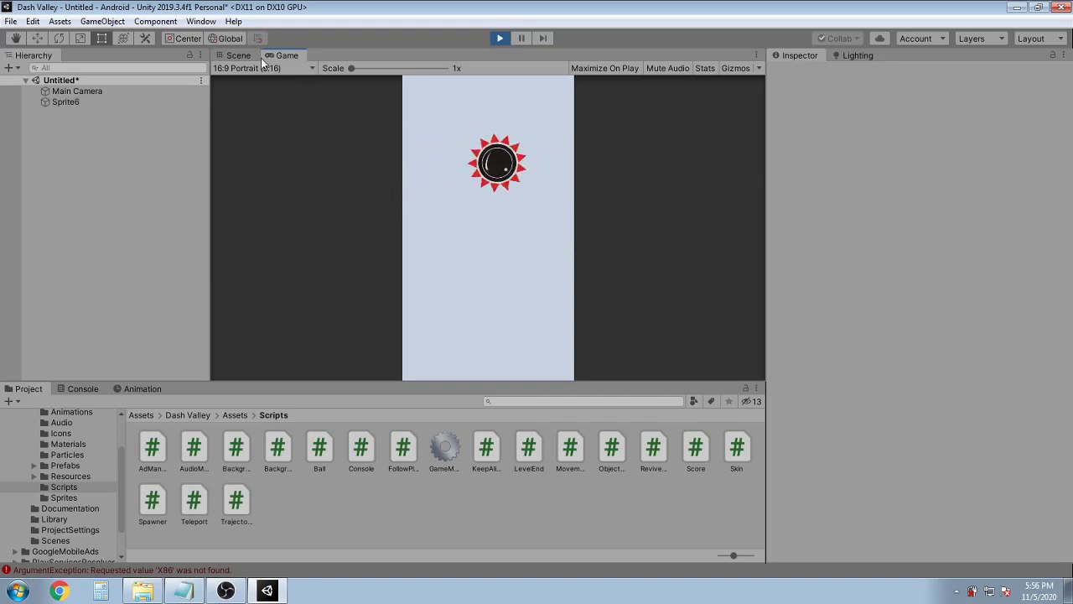
pyautogui.click(240, 55)
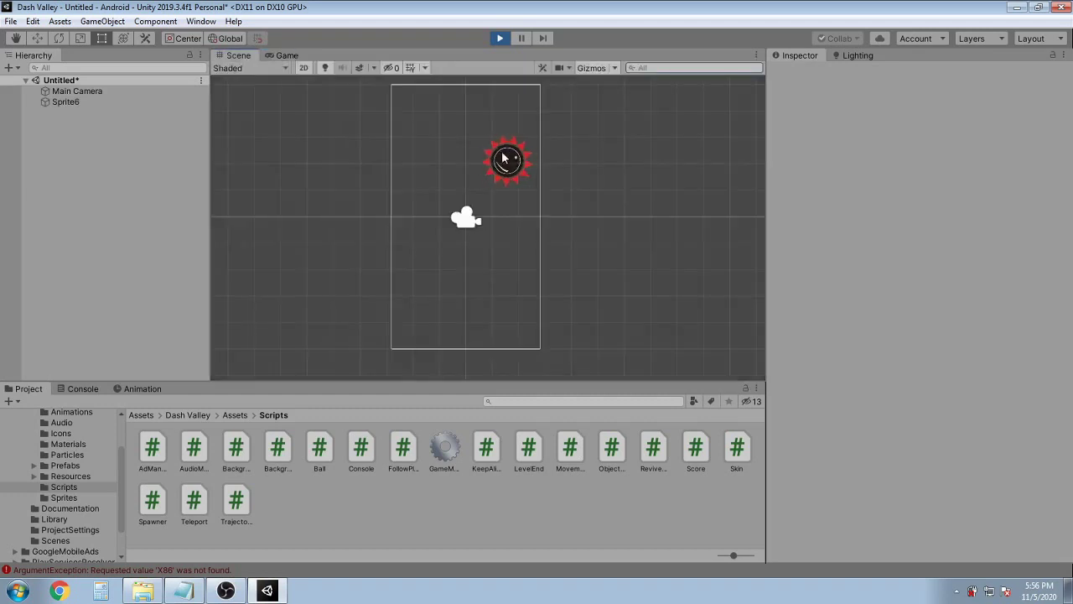
pyautogui.click(436, 159)
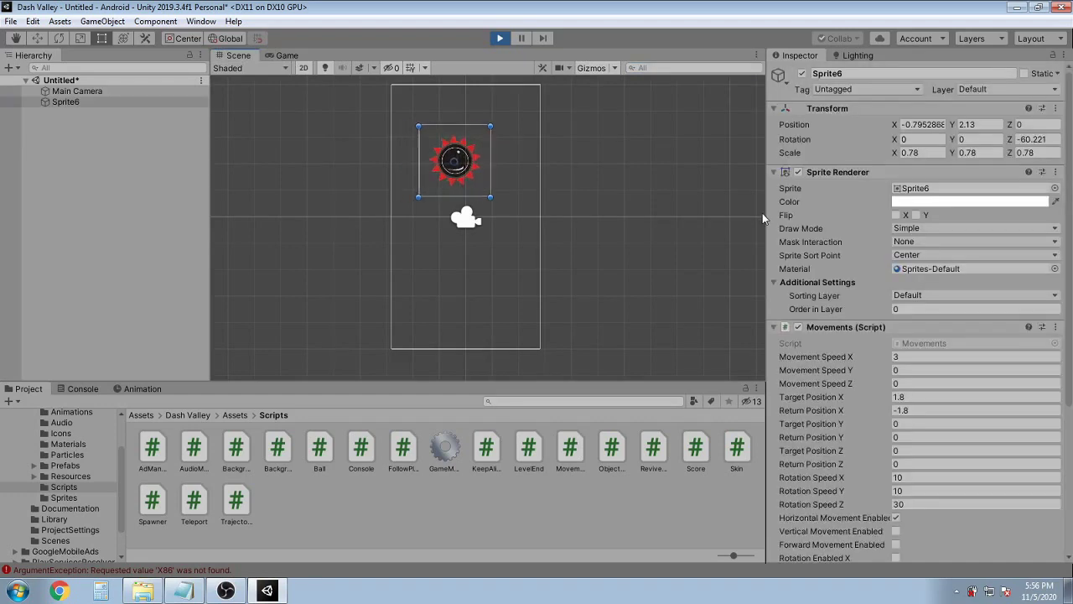
pyautogui.scroll(-5, 882, 387)
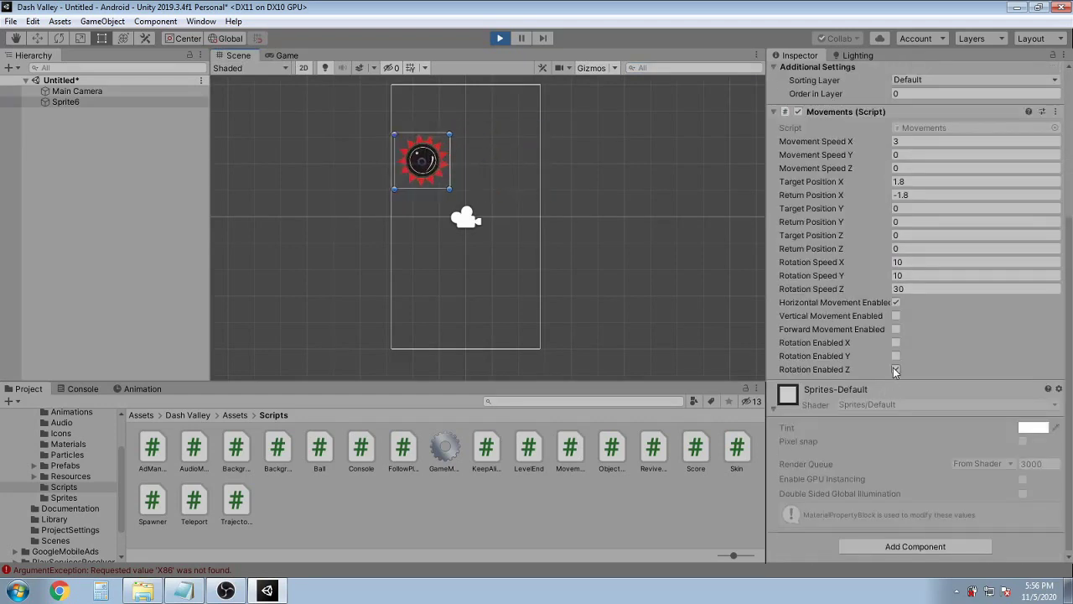
pyautogui.click(895, 369)
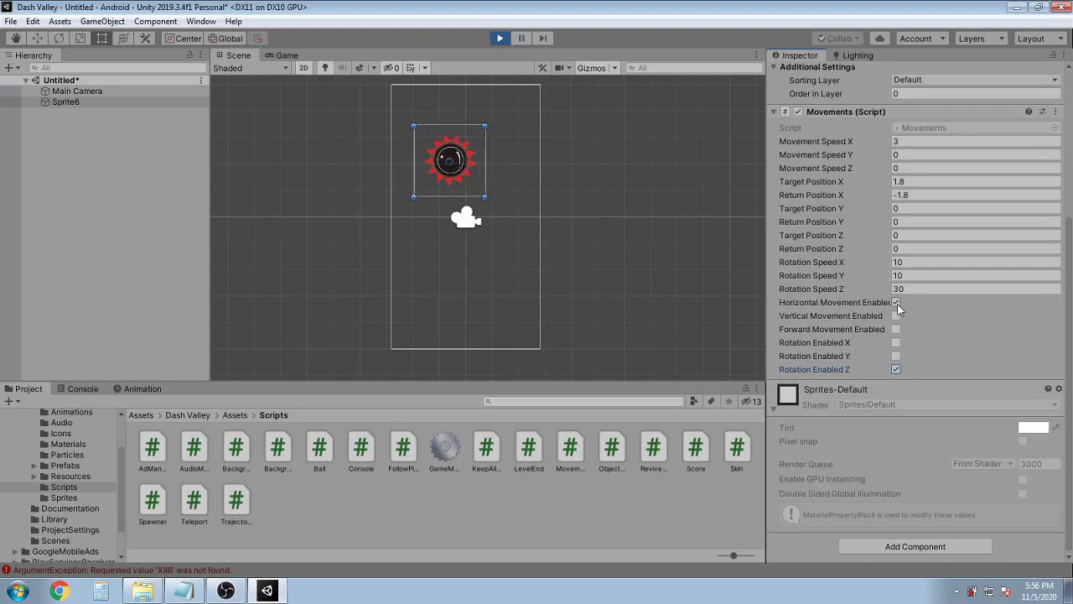
pyautogui.click(895, 303)
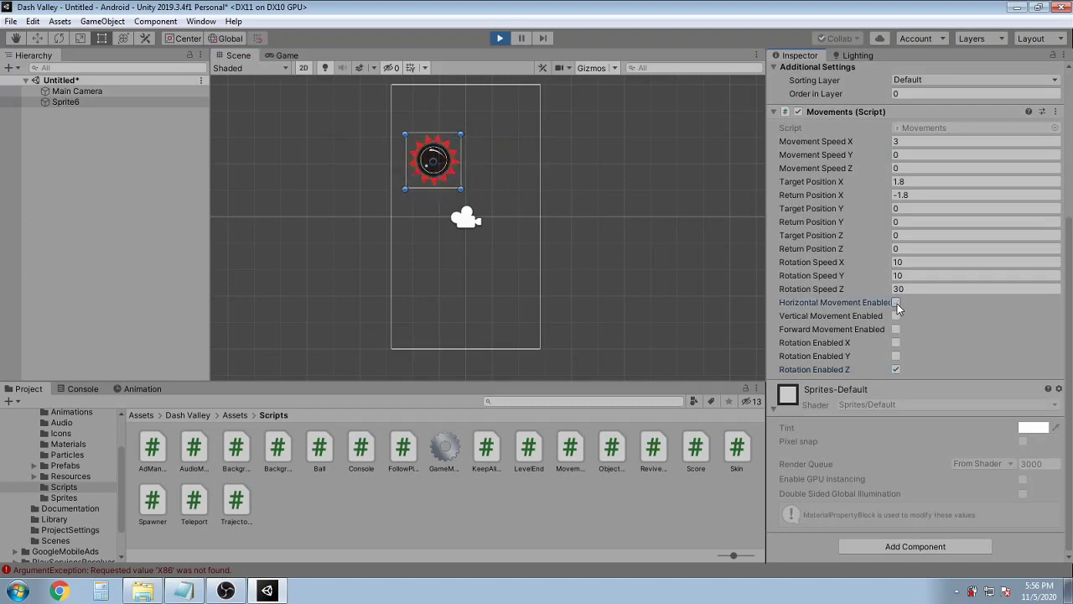
pyautogui.click(895, 303)
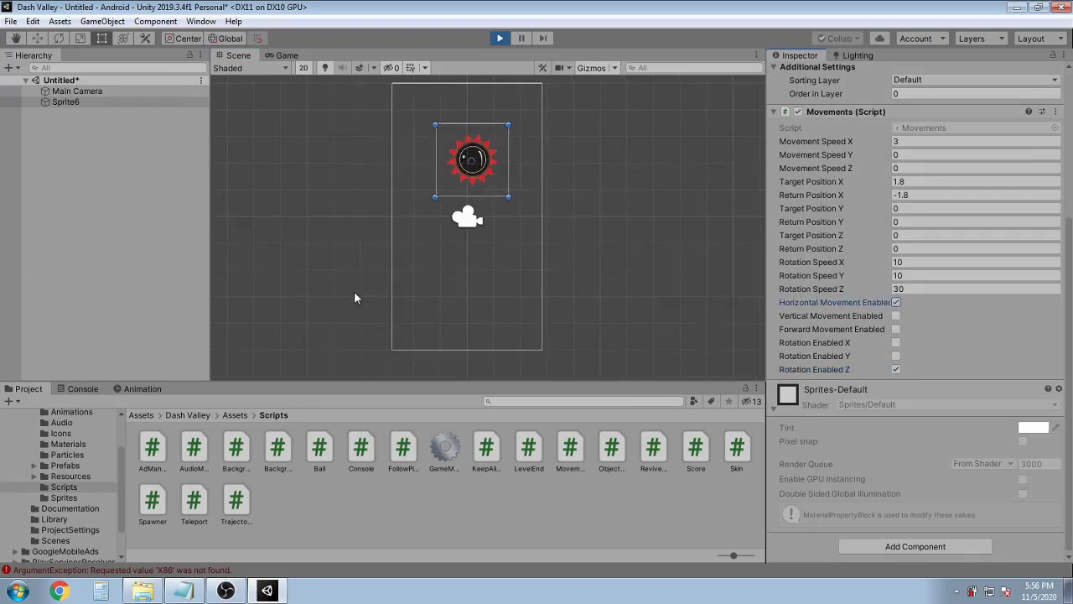